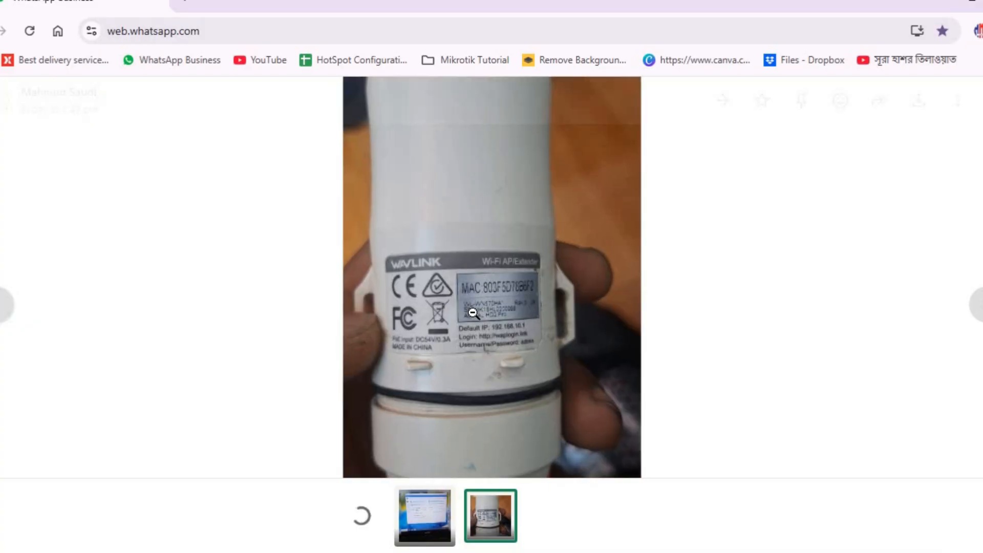
# Look up the login password on the device label and log in with it.
pyautogui.click(472, 314)
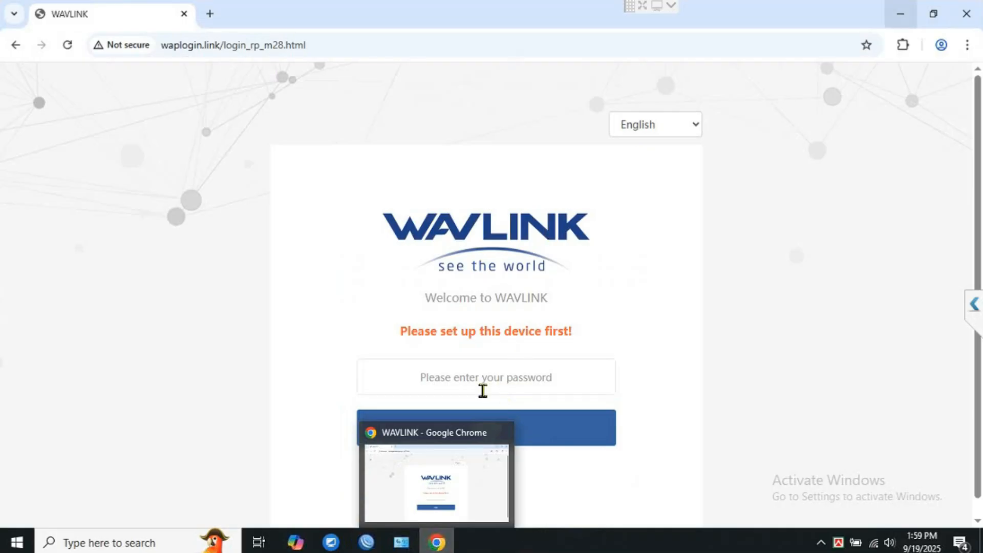
pyautogui.click(460, 372)
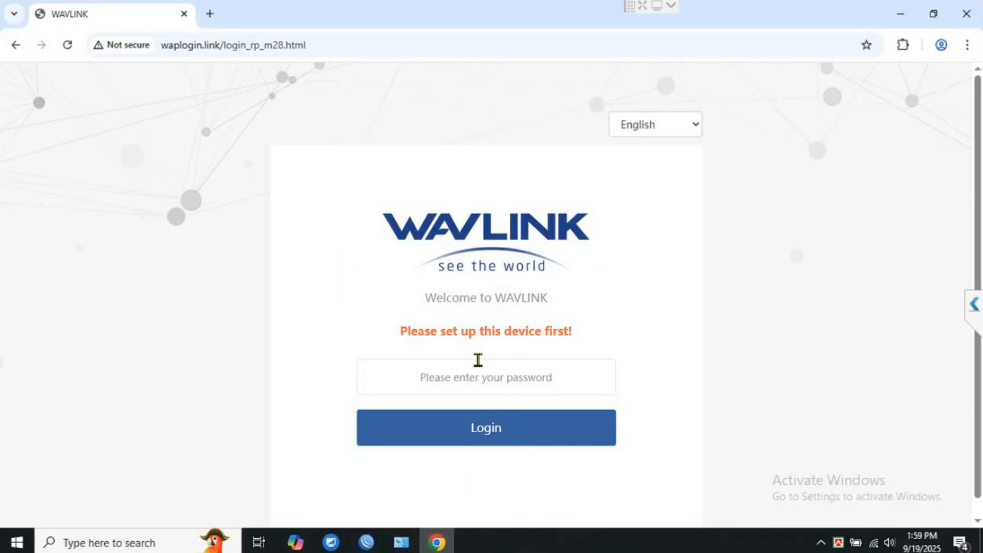
pyautogui.write('a')
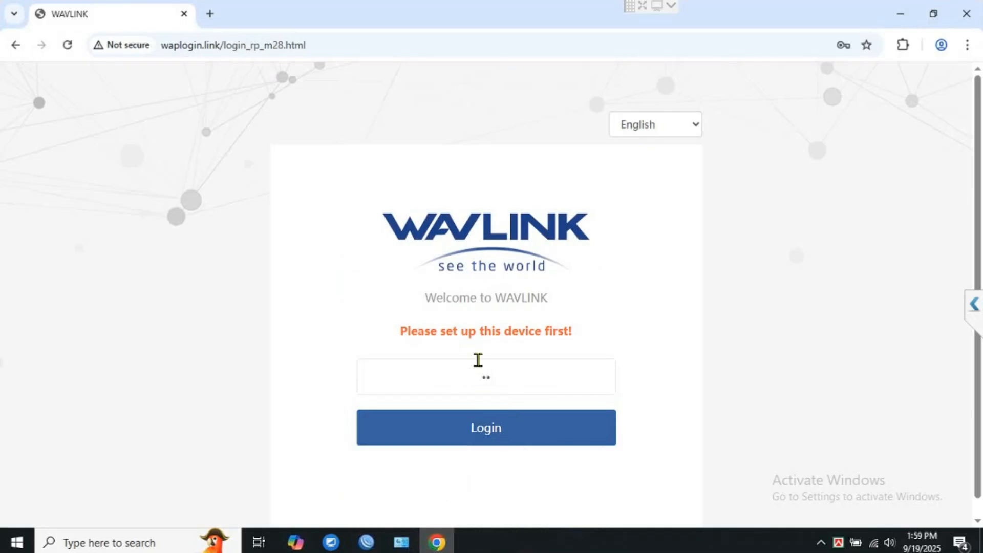
pyautogui.write('dmin')
pyautogui.press('Return')
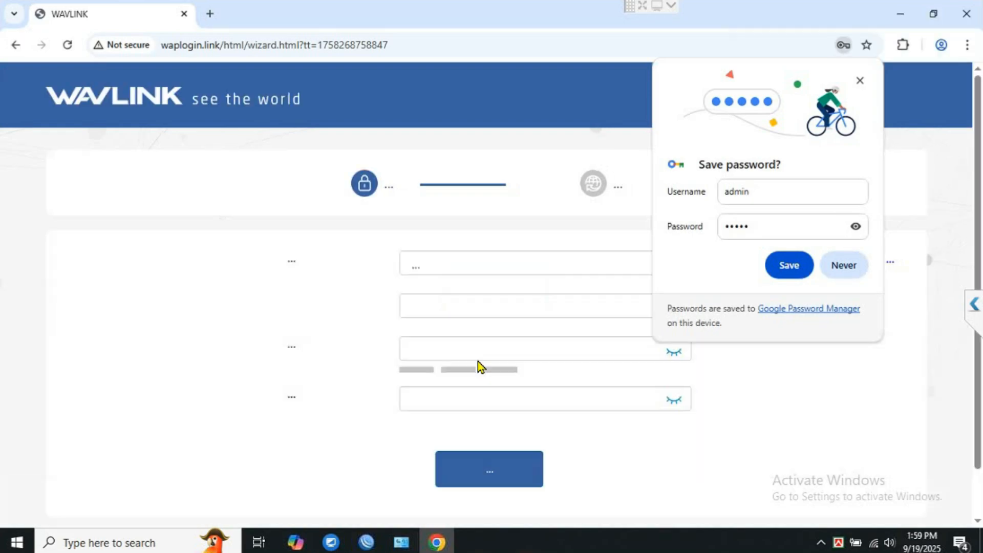
# Decline Chrome's password saving, then switch the extender's operating mode to AP Mode and apply.
pyautogui.click(845, 267)
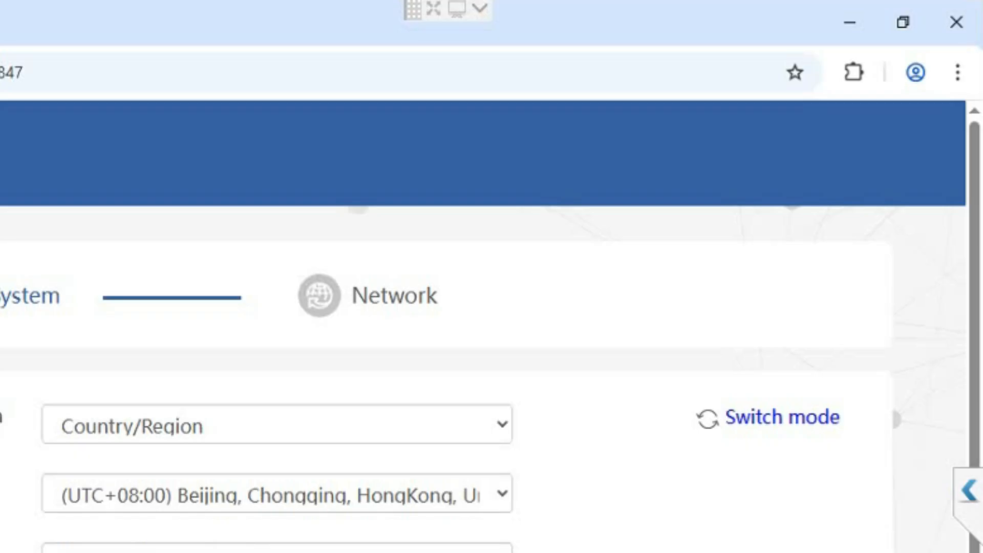
pyautogui.click(757, 423)
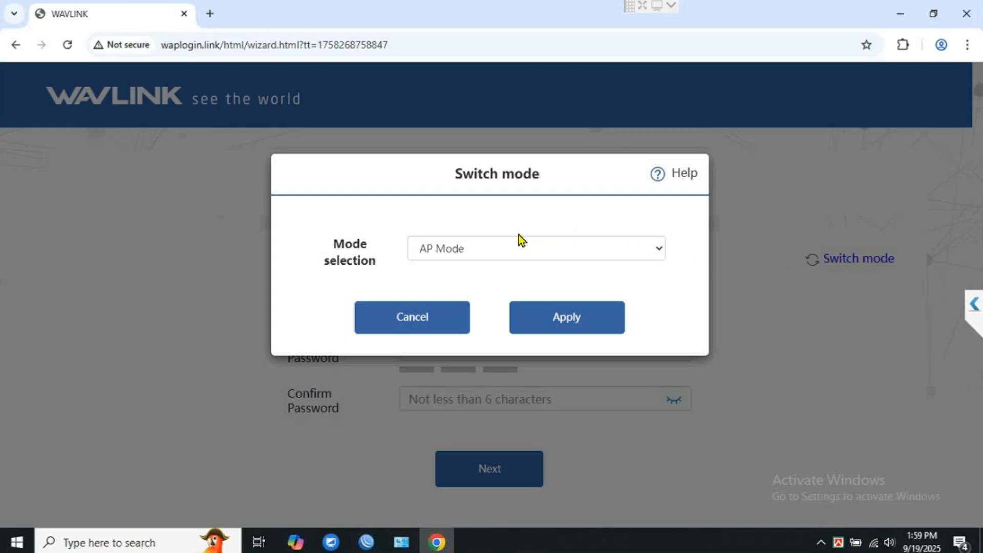
pyautogui.click(659, 249)
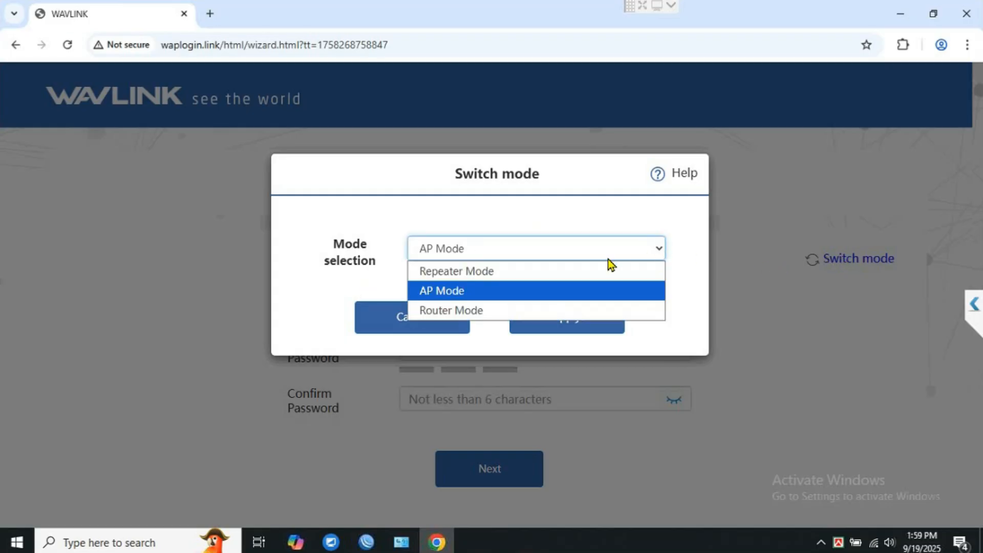
pyautogui.click(457, 295)
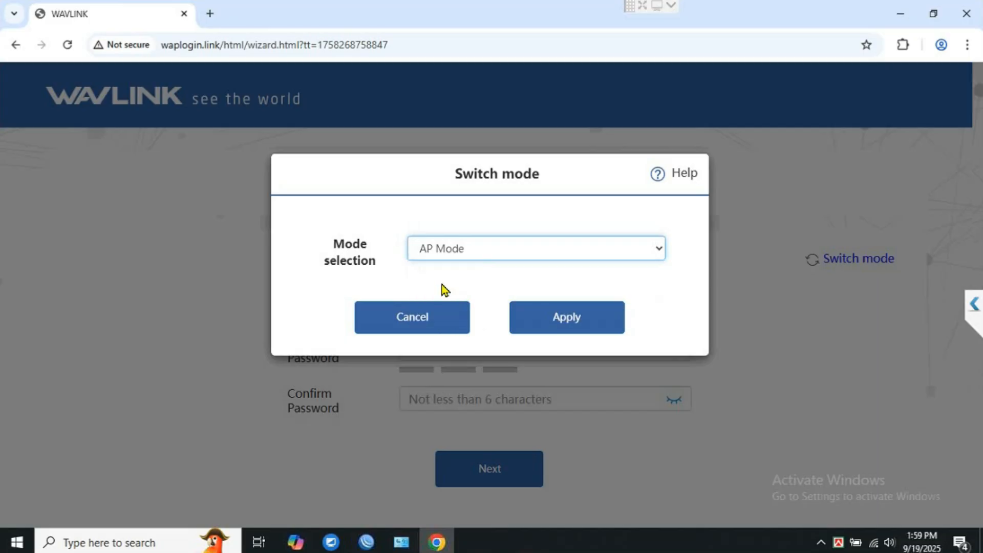
pyautogui.click(570, 319)
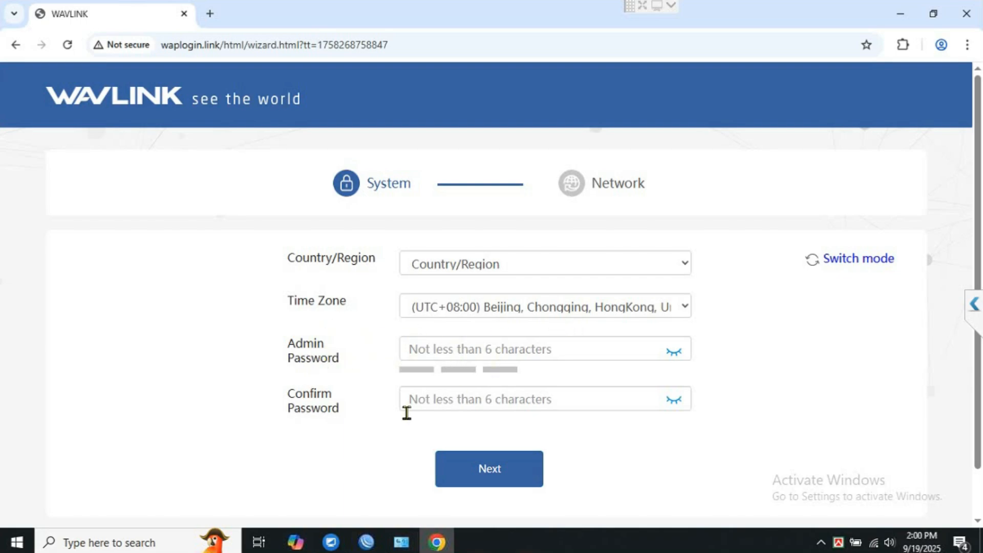
# Enter a new admin password and confirm it.
pyautogui.click(468, 349)
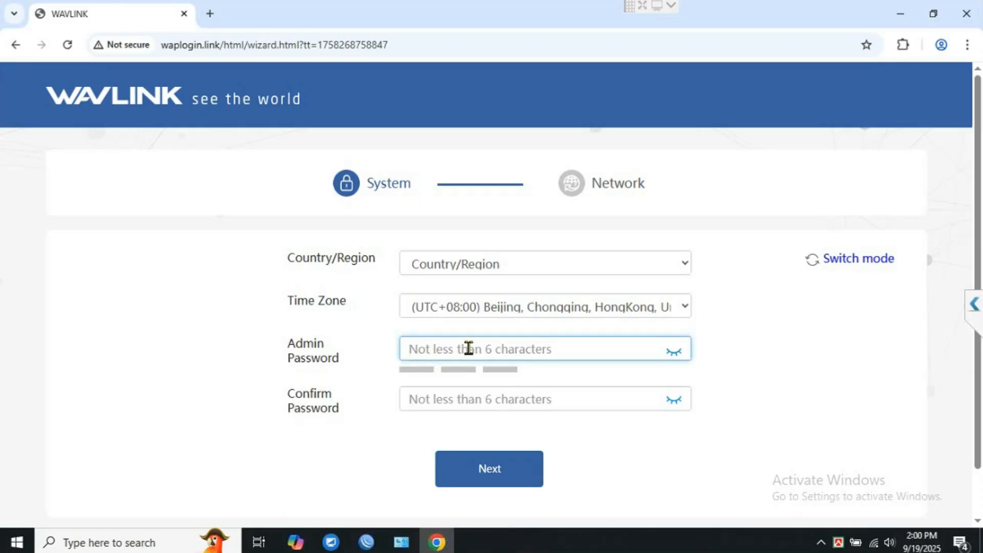
pyautogui.write('••')
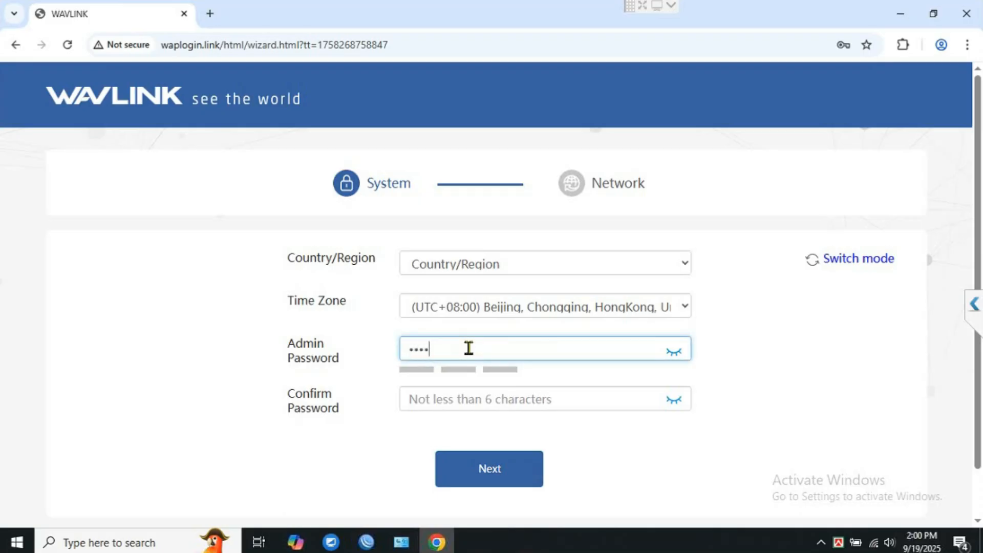
pyautogui.write('••••••••')
pyautogui.click(434, 399)
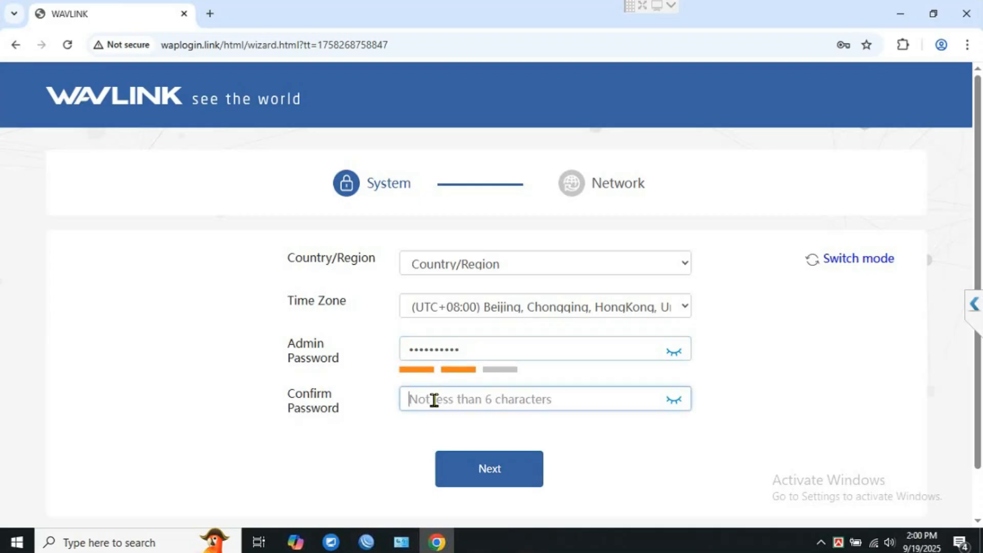
pyautogui.write('•••')
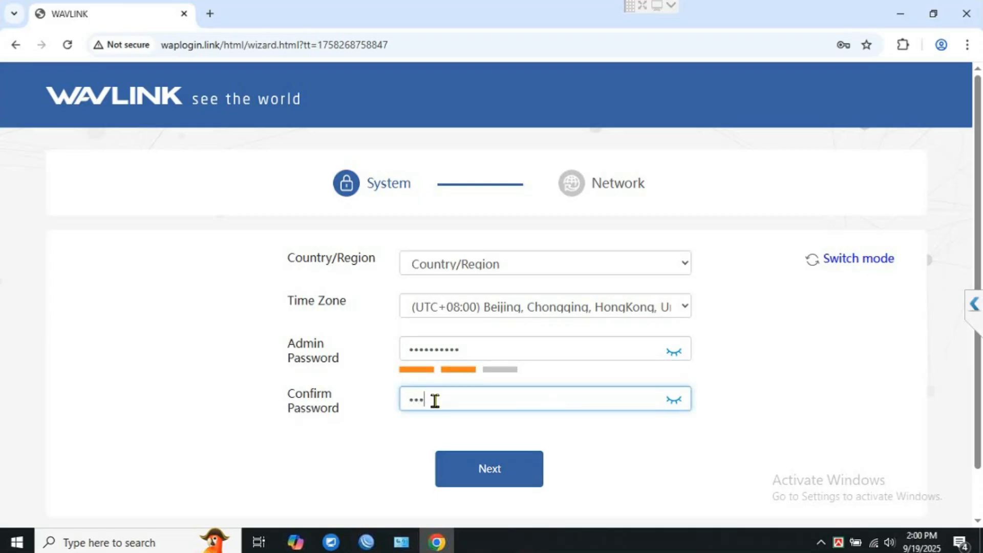
pyautogui.write('•')
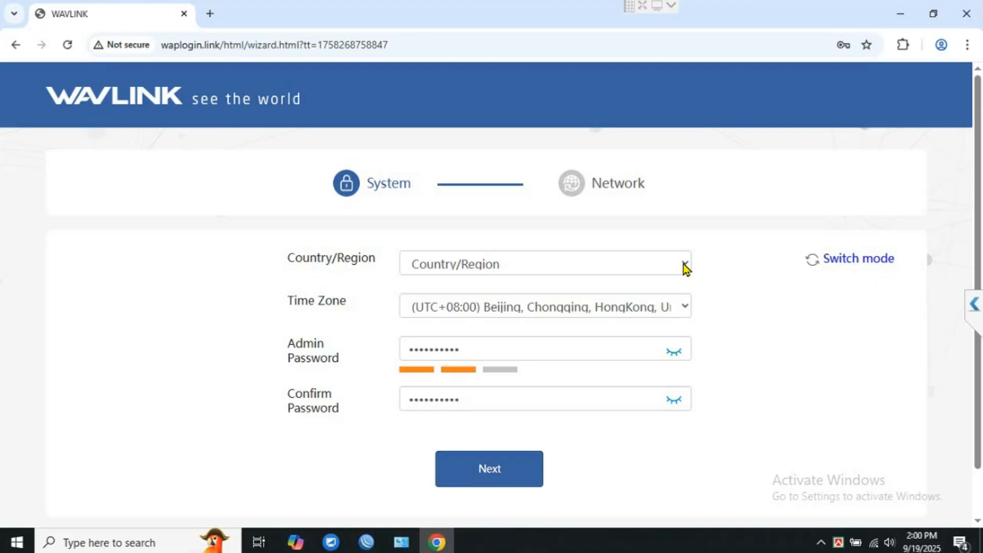
# Set the country/region to India.
pyautogui.click(682, 265)
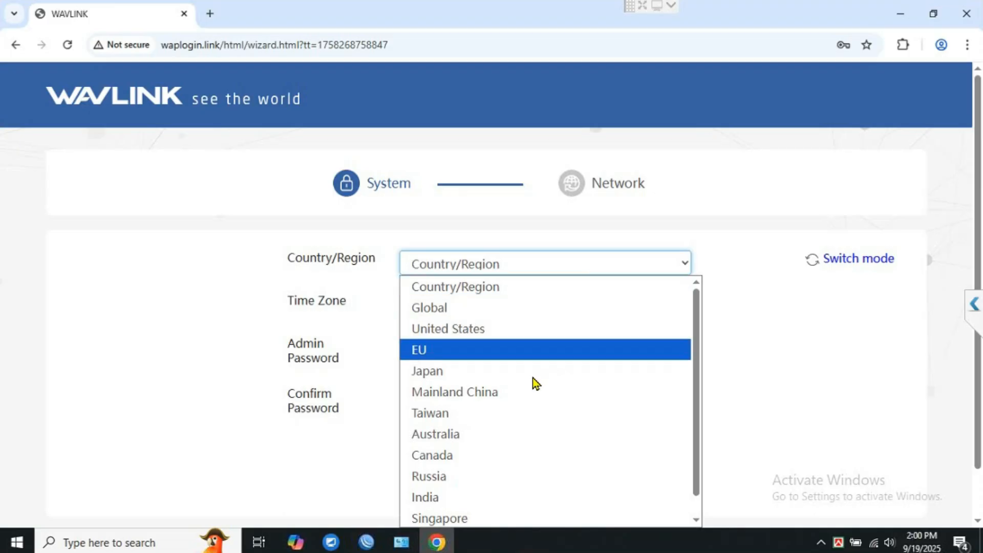
pyautogui.scroll(-1, 534, 384)
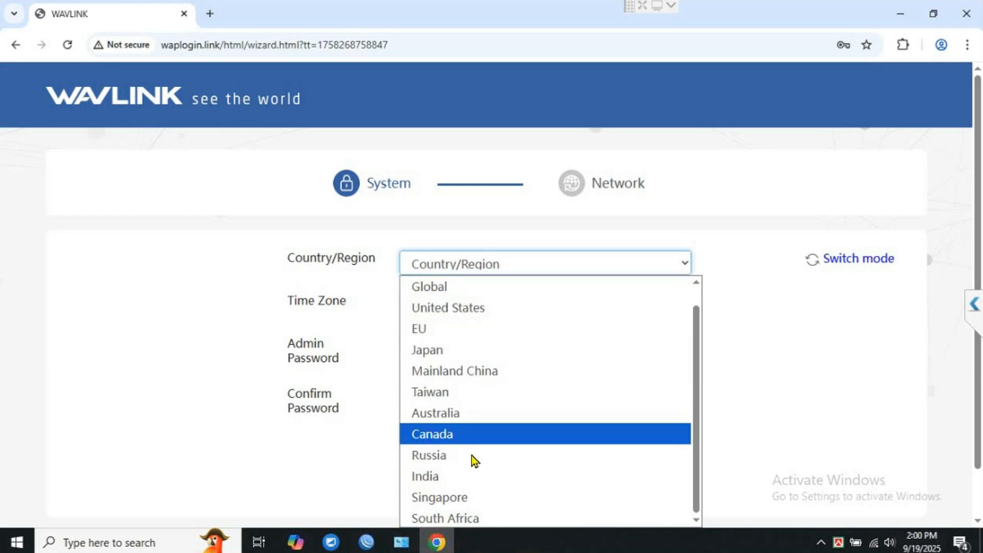
pyautogui.click(444, 477)
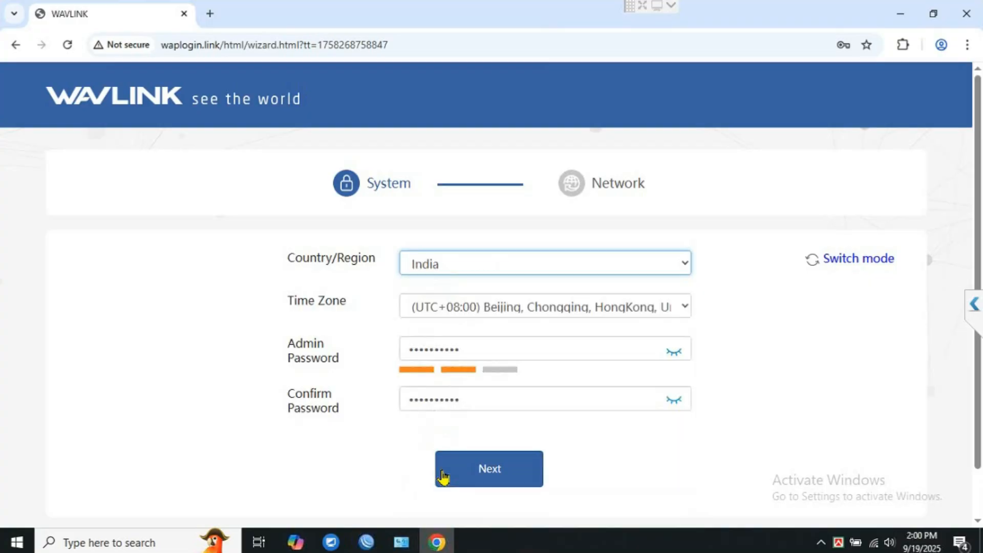
# Rename the Wi-Fi network from WAVLINK_B6F0 to BD-WiFi, set its password, and save.
pyautogui.click(505, 468)
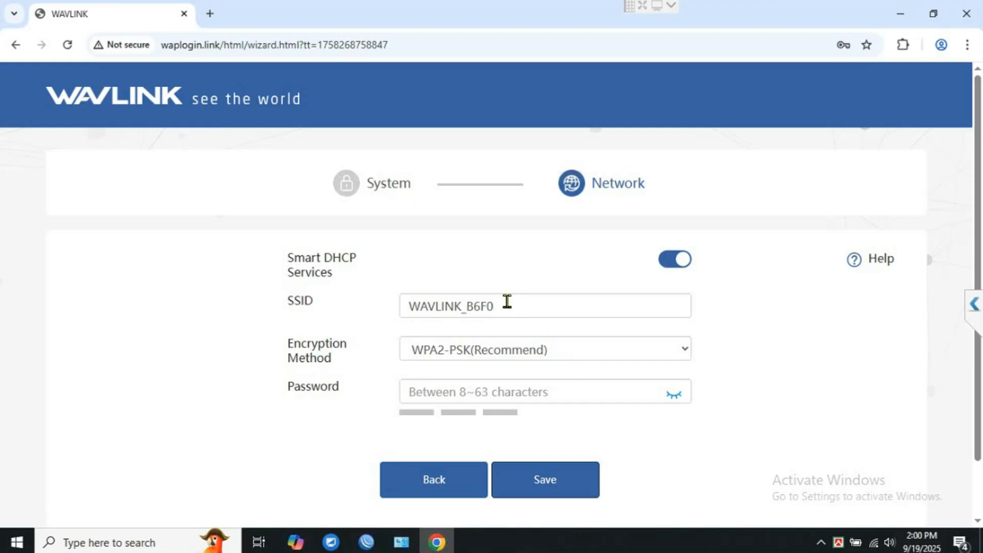
pyautogui.moveTo(507, 302); pyautogui.dragTo(378, 310)
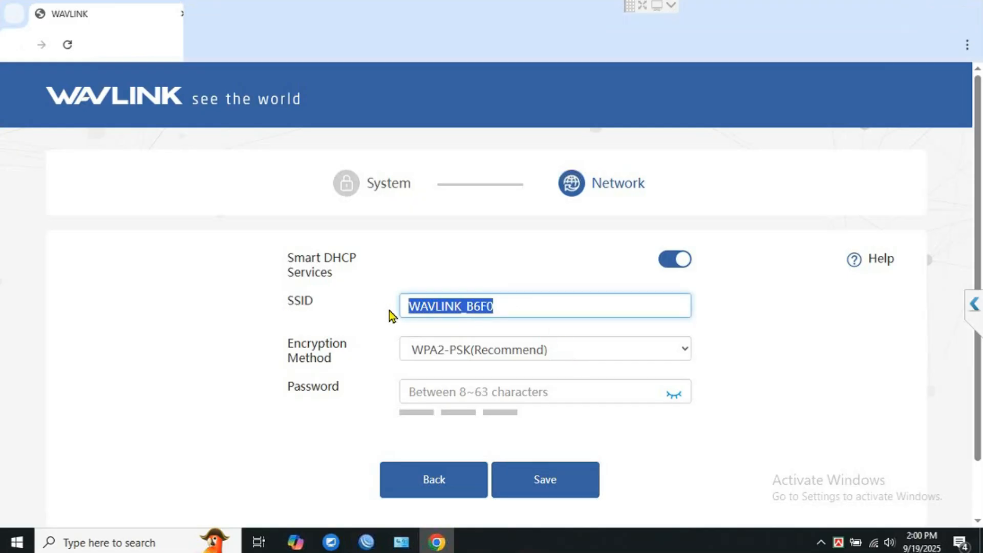
pyautogui.write('BD')
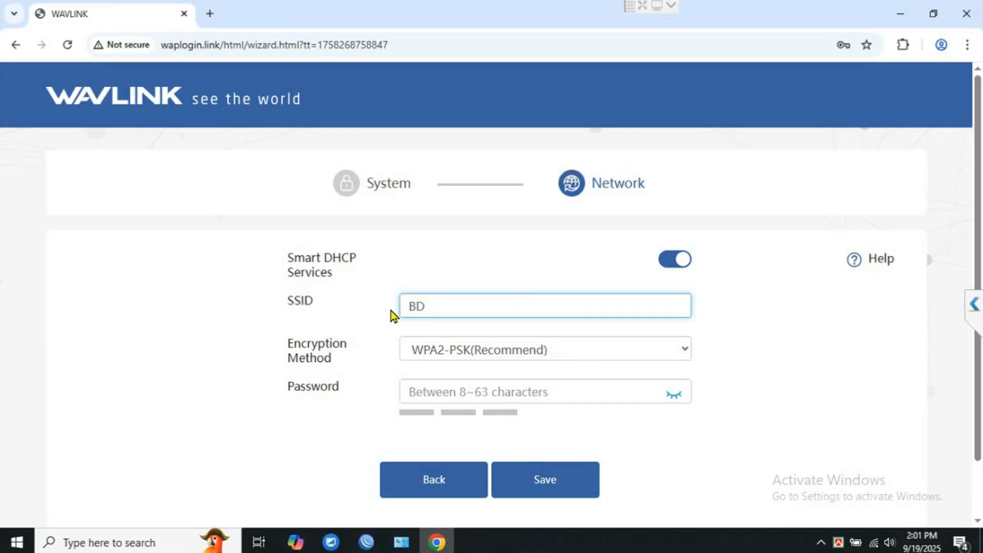
pyautogui.write('-WiFi')
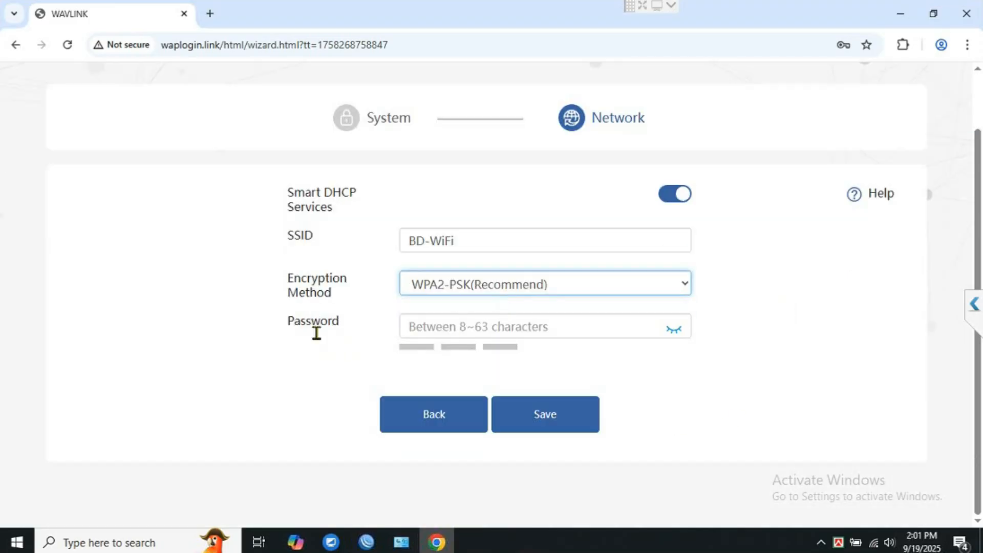
pyautogui.click(490, 318)
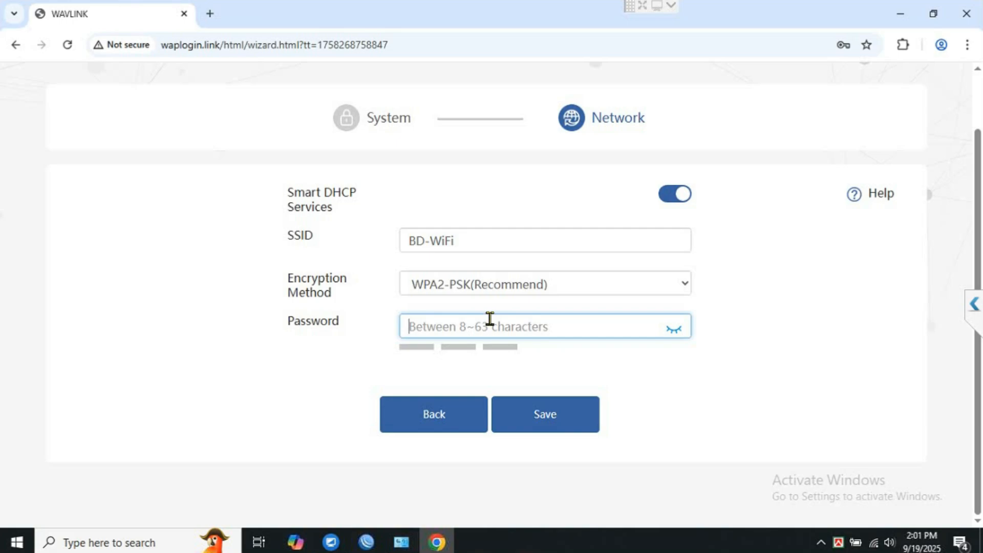
pyautogui.write('1234567')
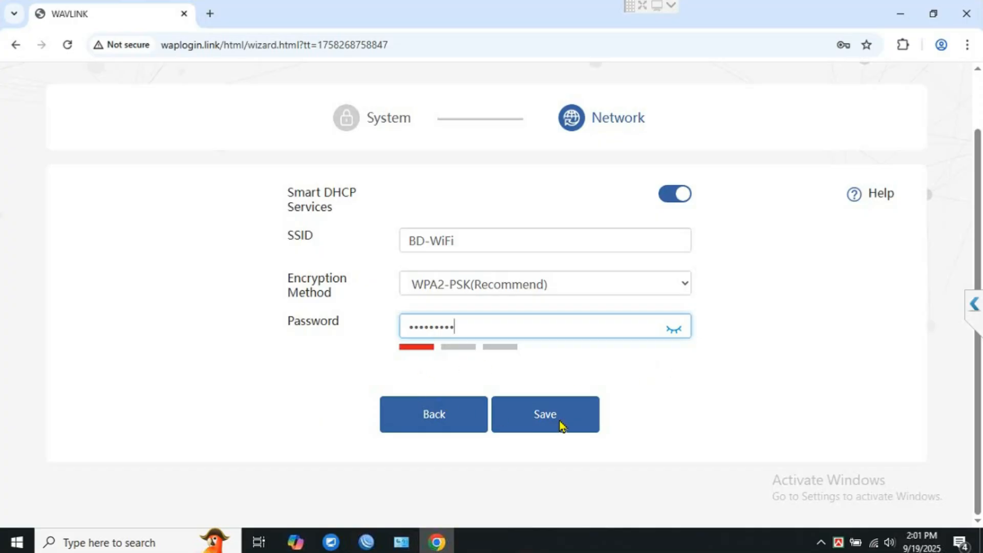
pyautogui.click(533, 423)
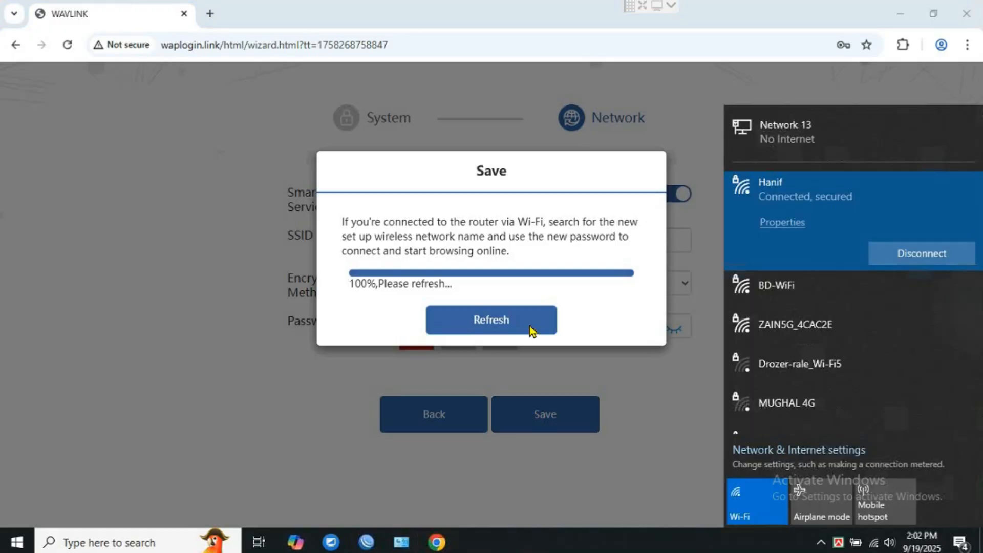
# Reload the router page and log back in with the new admin password.
pyautogui.click(487, 331)
pyautogui.click(487, 323)
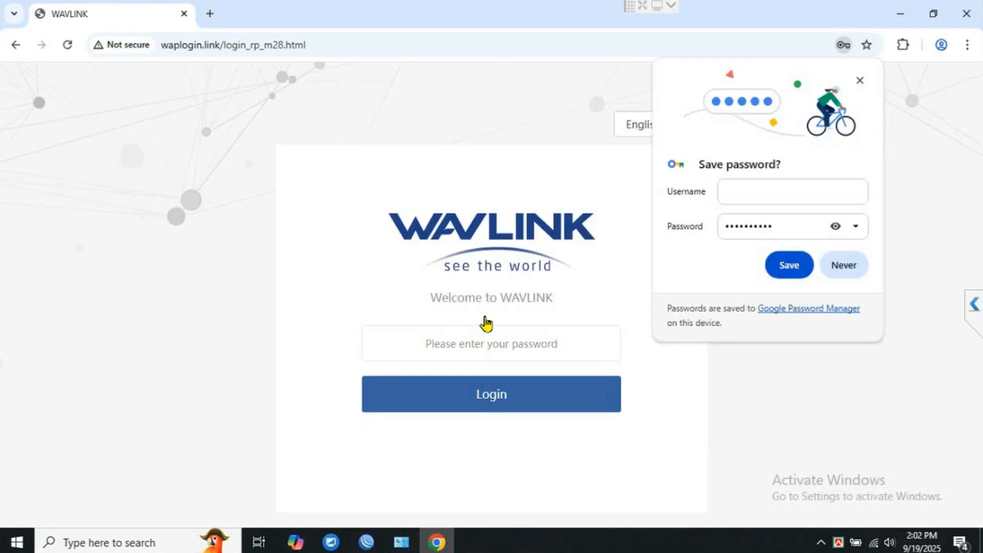
pyautogui.click(455, 347)
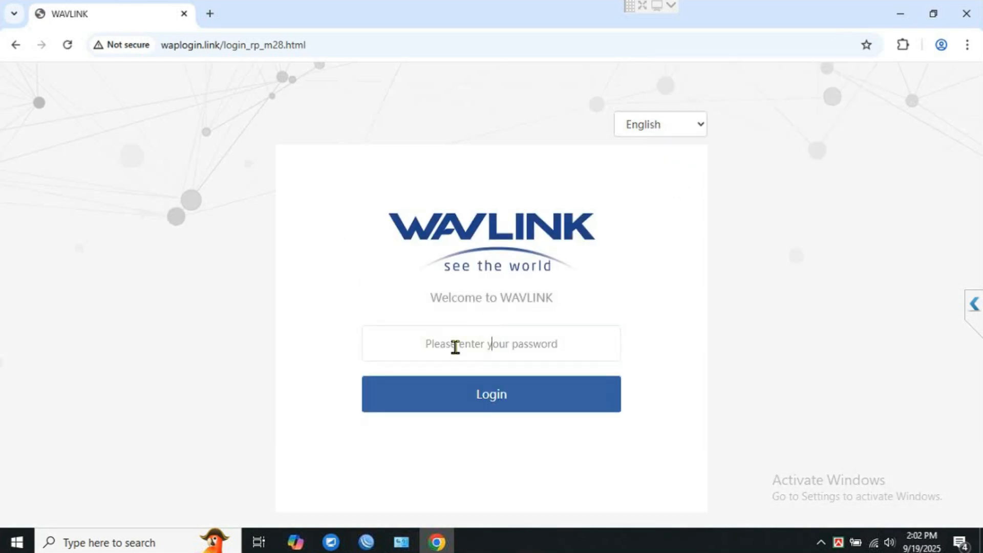
pyautogui.write('a')
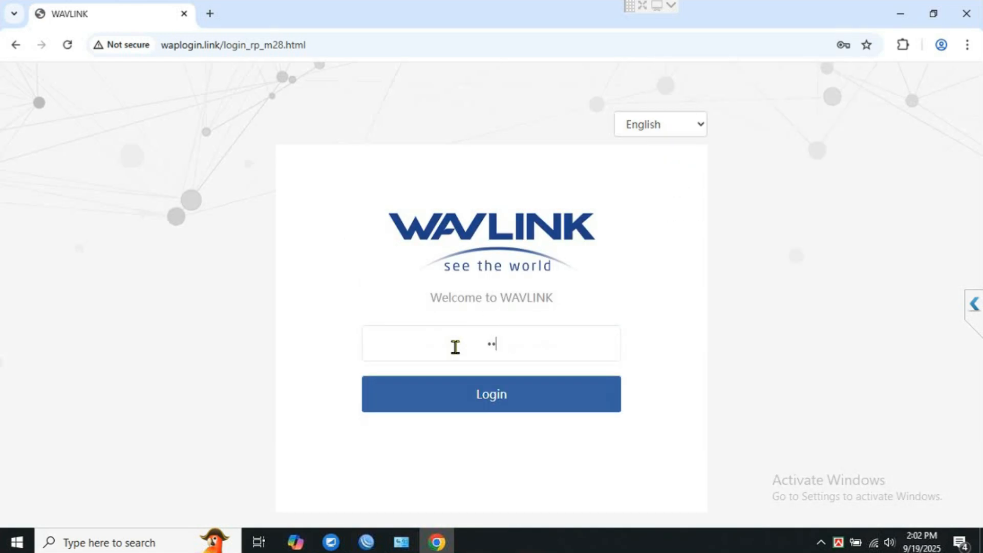
pyautogui.write('•••••••••')
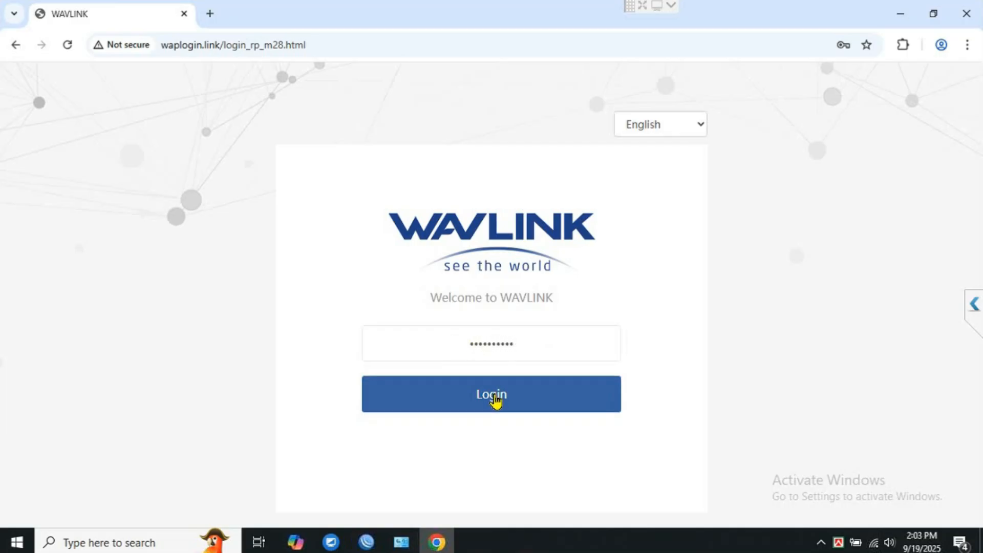
pyautogui.click(494, 397)
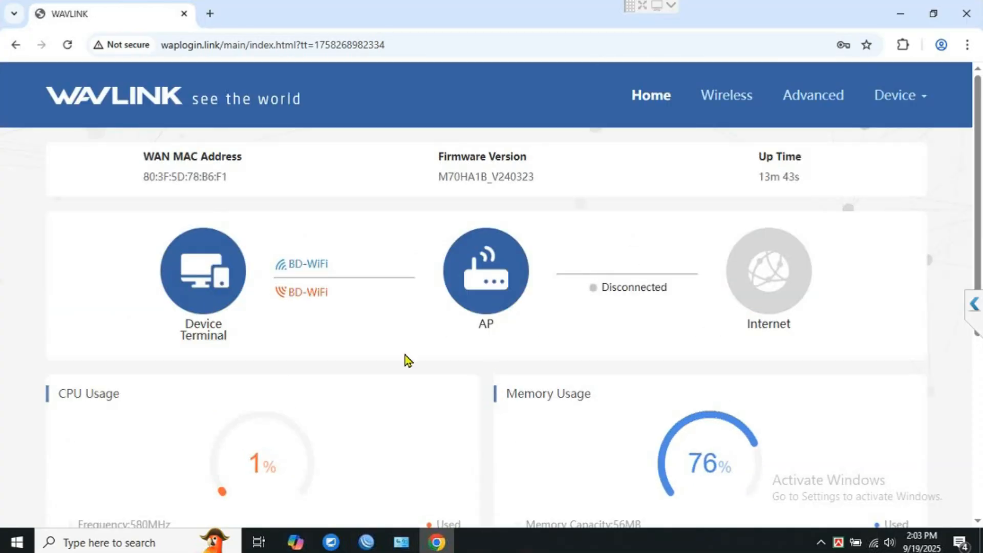
pyautogui.scroll(-5, 429, 344)
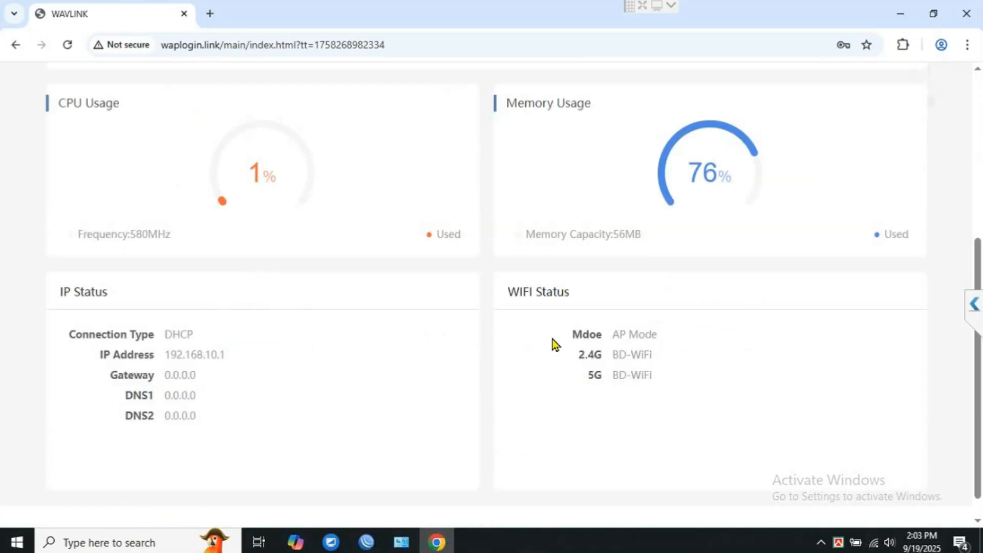
pyautogui.tripleClick(631, 299)
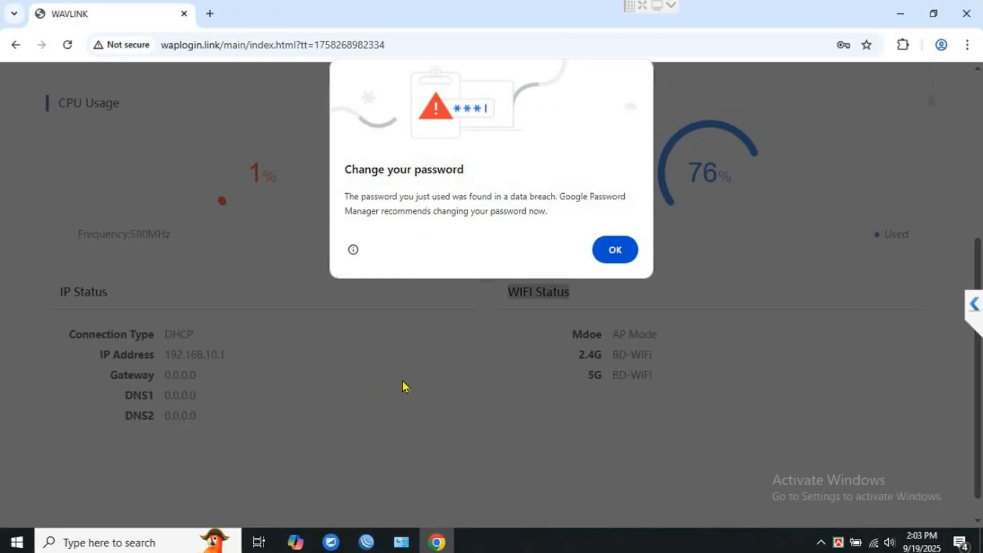
pyautogui.click(617, 250)
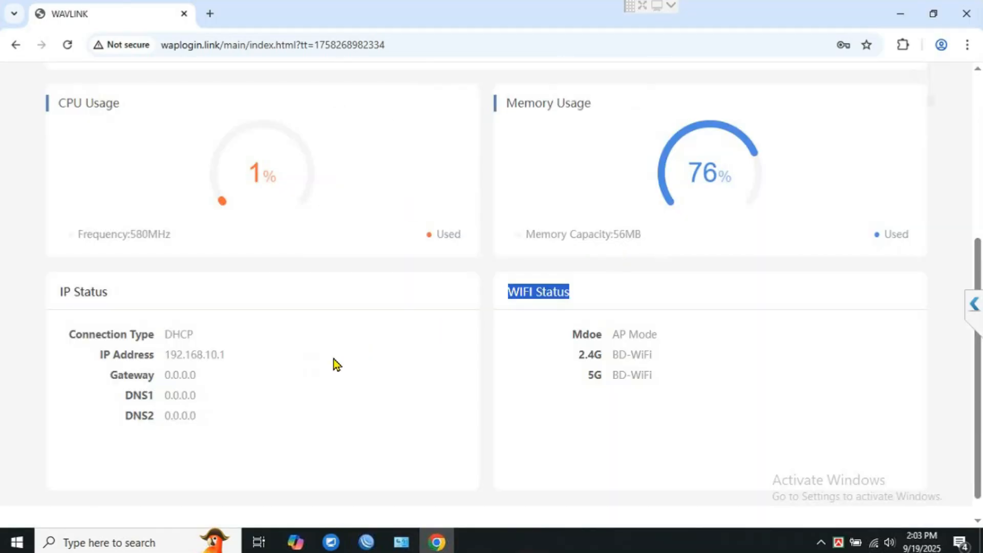
pyautogui.scroll(5, 367, 373)
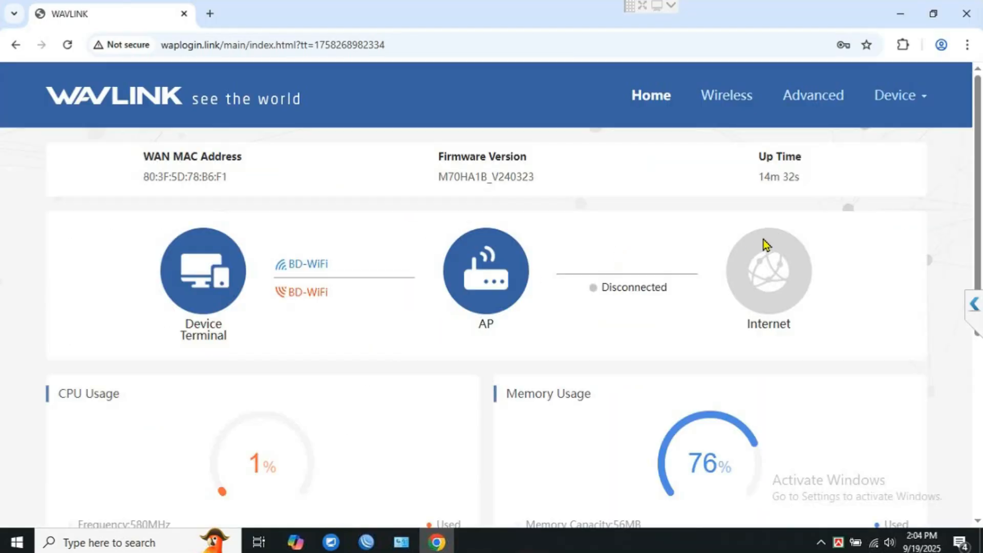
# Set the Wireless encryption method to OPEN, save, and reload once saving completes.
pyautogui.click(731, 97)
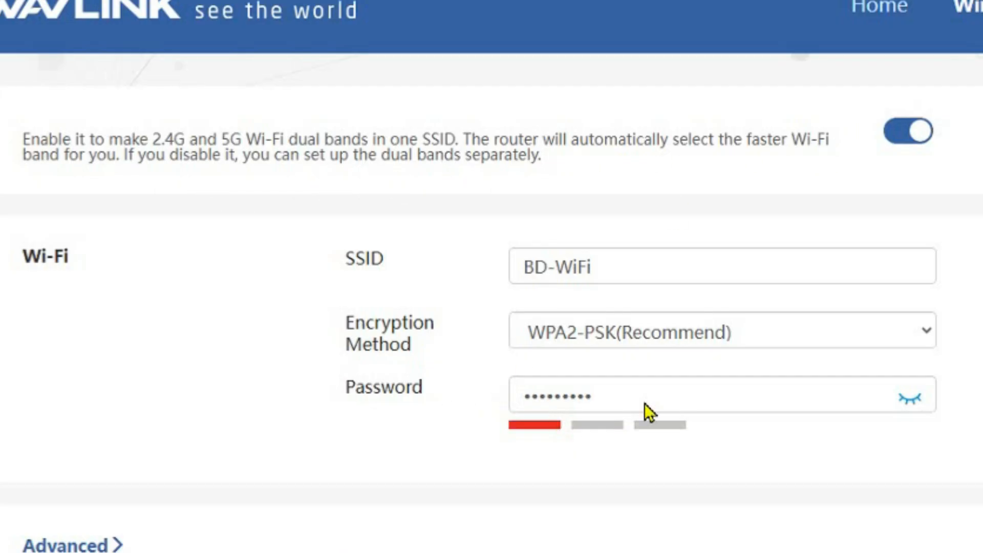
pyautogui.click(836, 342)
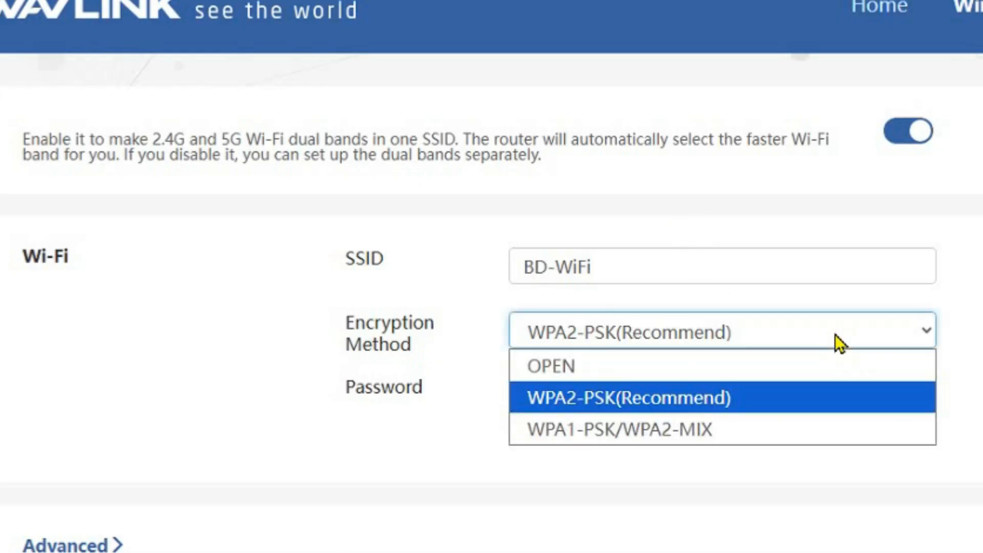
pyautogui.click(584, 368)
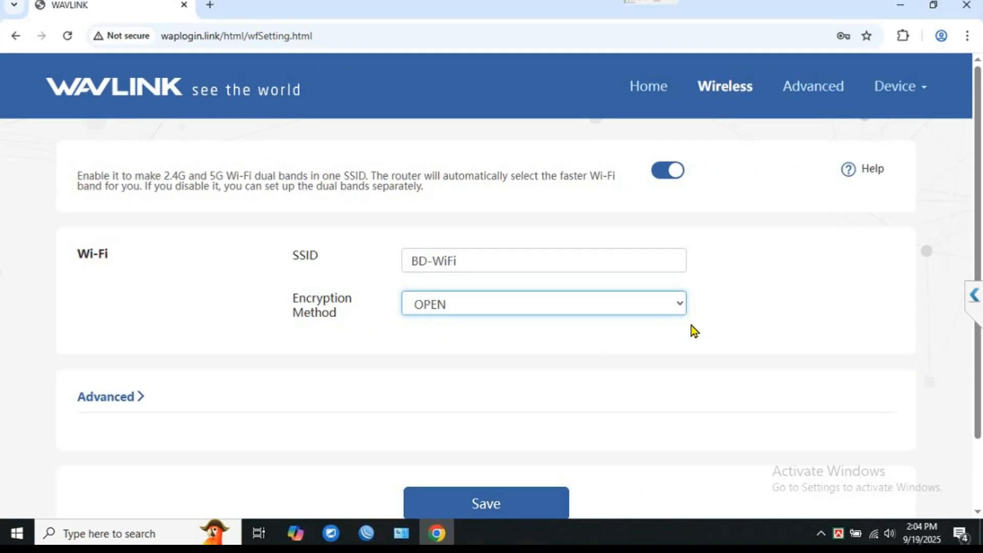
pyautogui.scroll(-2, 627, 389)
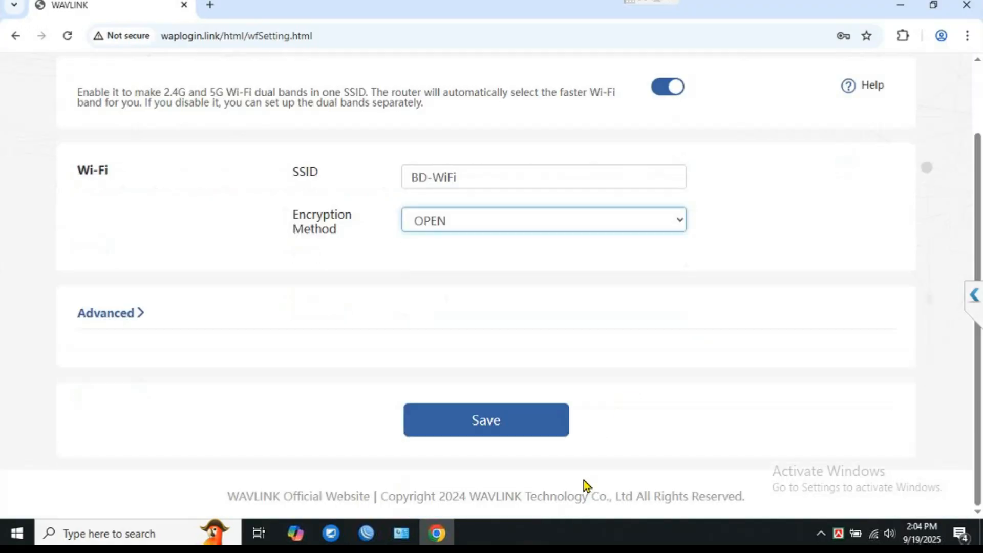
pyautogui.click(487, 429)
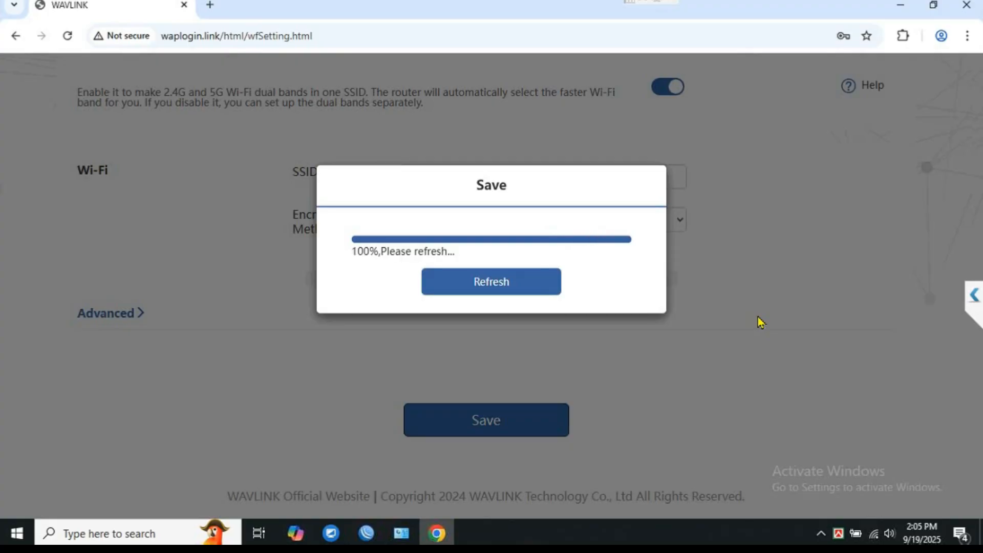
pyautogui.click(487, 282)
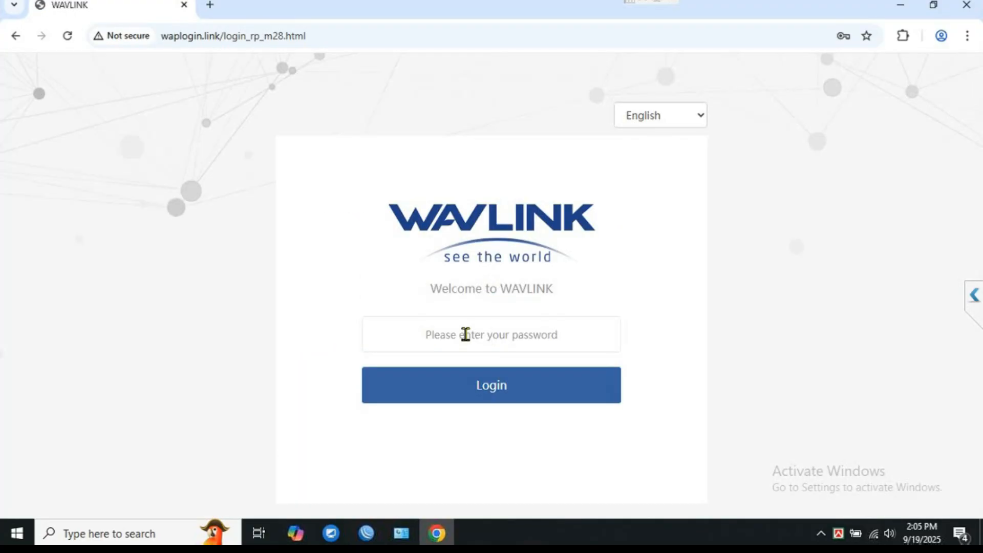
# Log back in and review the Home status panels showing AP Mode and BD-WiFi.
pyautogui.write('aaaaa')
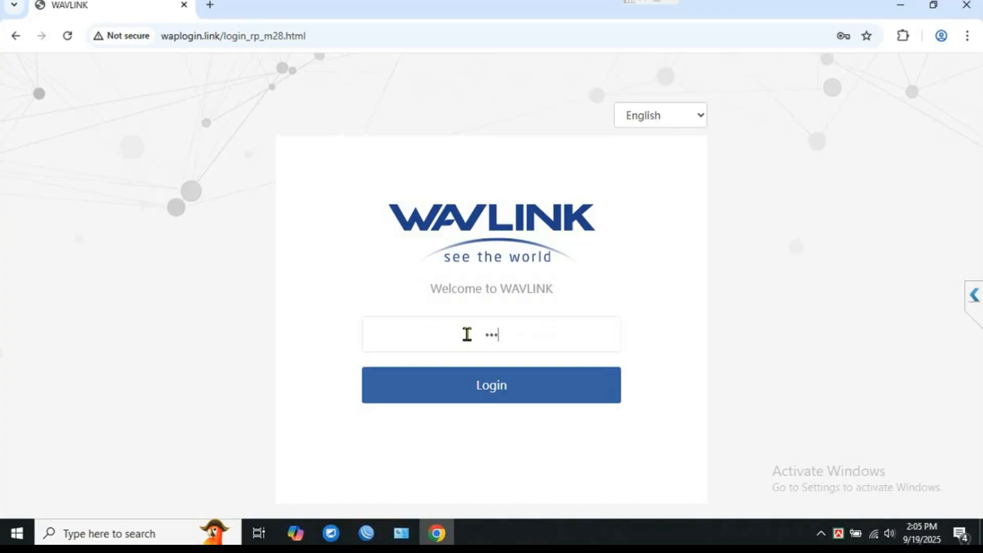
pyautogui.write('aaaaa')
pyautogui.click(494, 388)
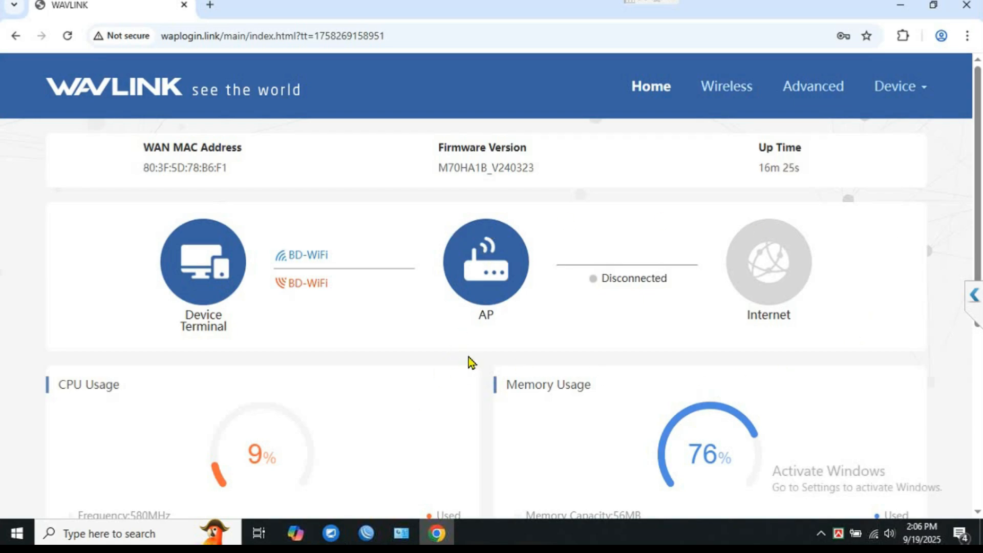
pyautogui.scroll(-1, 450, 363)
pyautogui.scroll(-2, 445, 366)
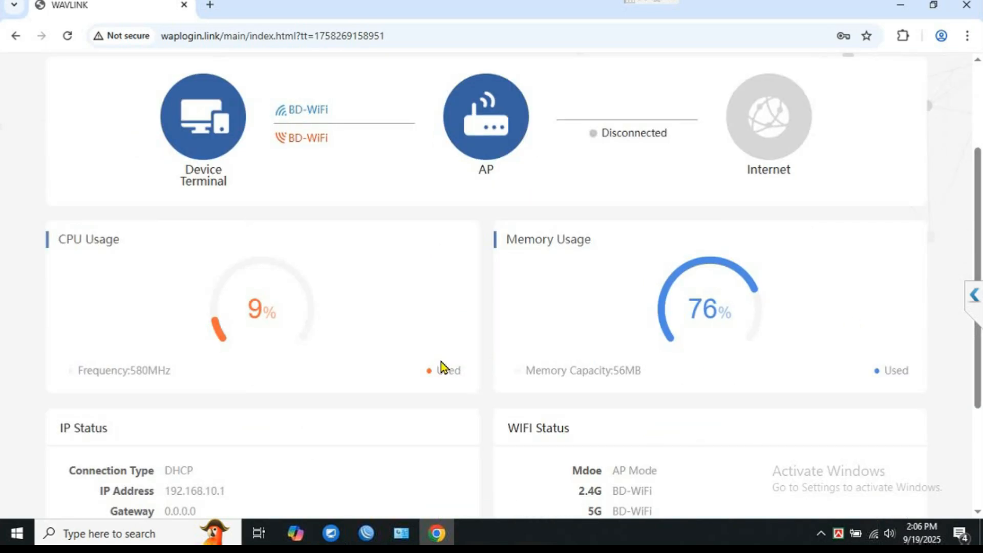
pyautogui.scroll(-3, 441, 362)
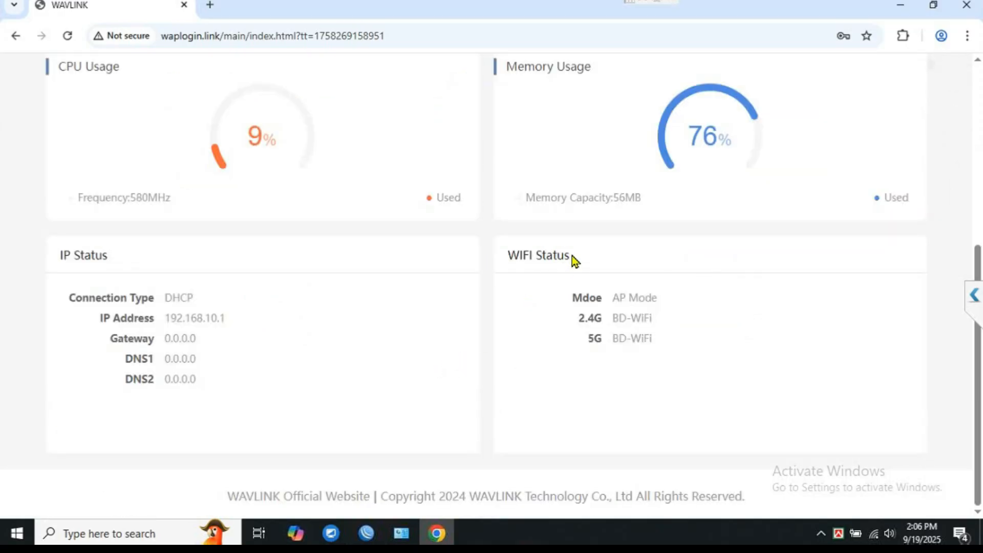
pyautogui.scroll(5, 573, 236)
# Go to Advanced, log out through the Device menu, then check the computer's Wi-Fi connections.
pyautogui.click(820, 88)
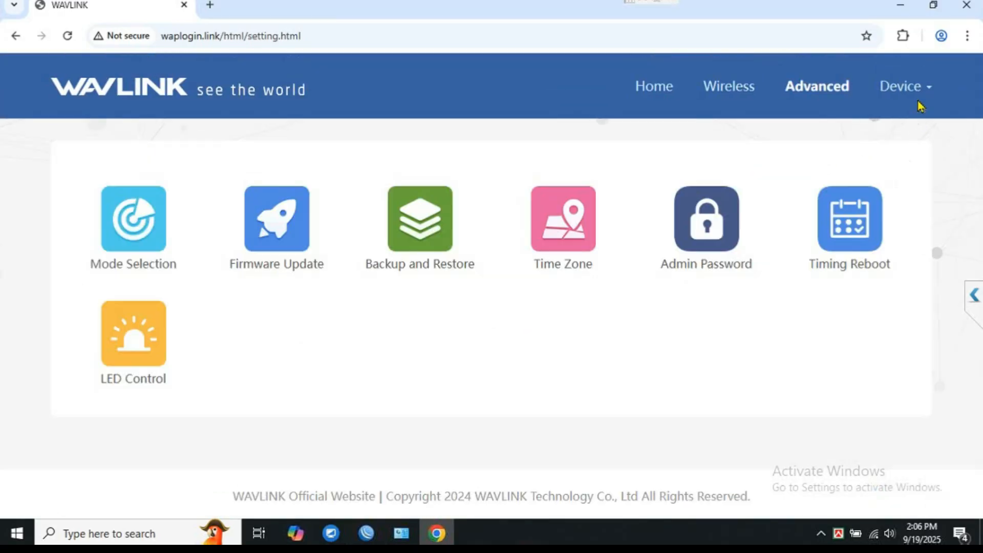
pyautogui.click(904, 91)
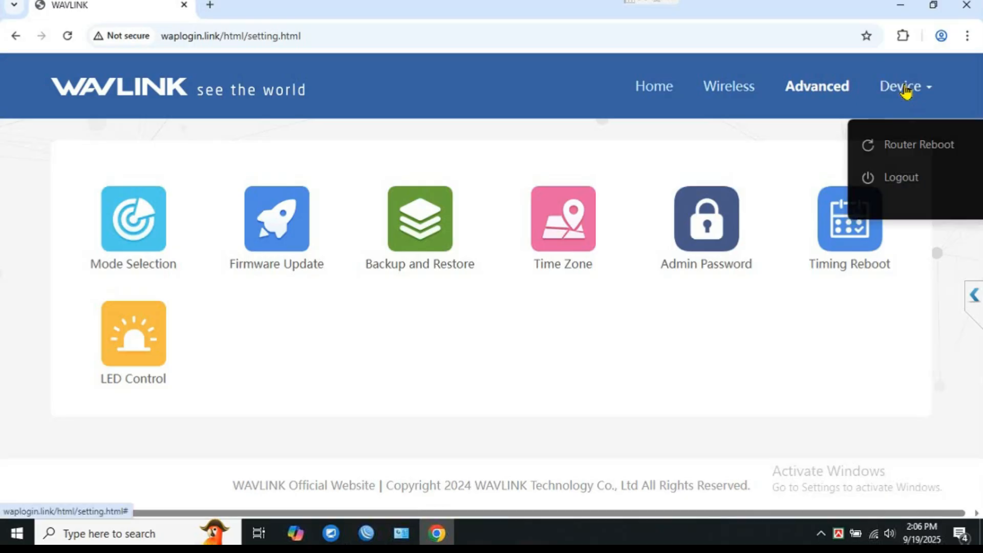
pyautogui.click(902, 178)
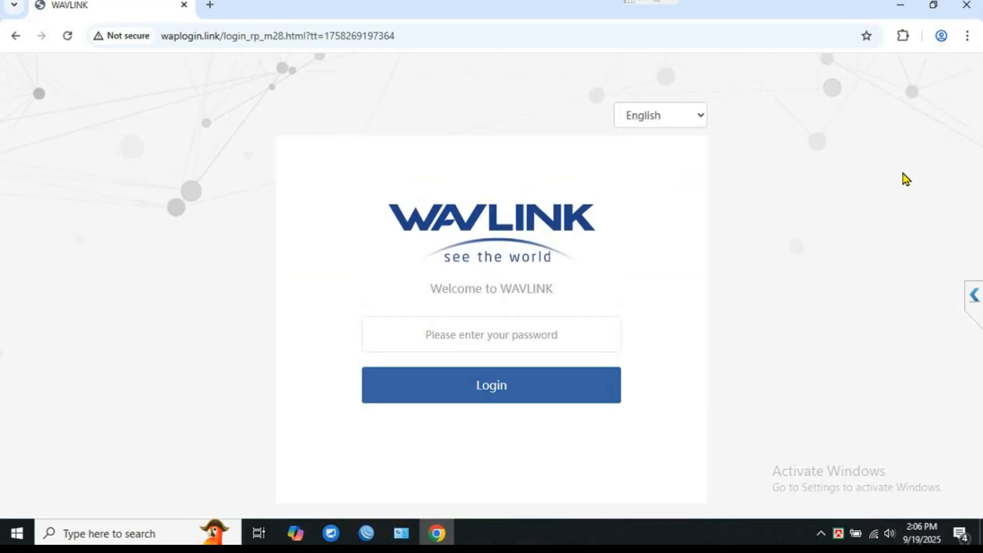
pyautogui.click(874, 534)
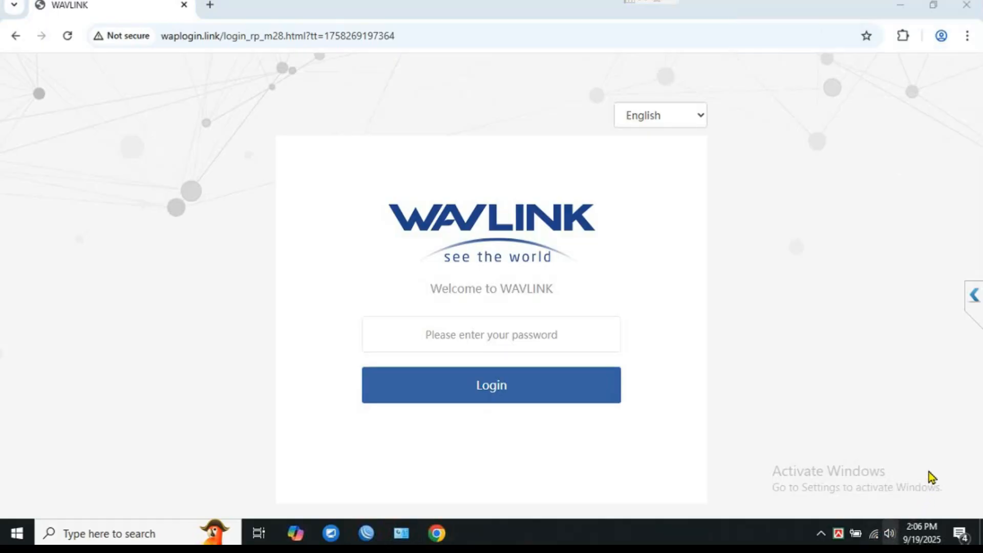